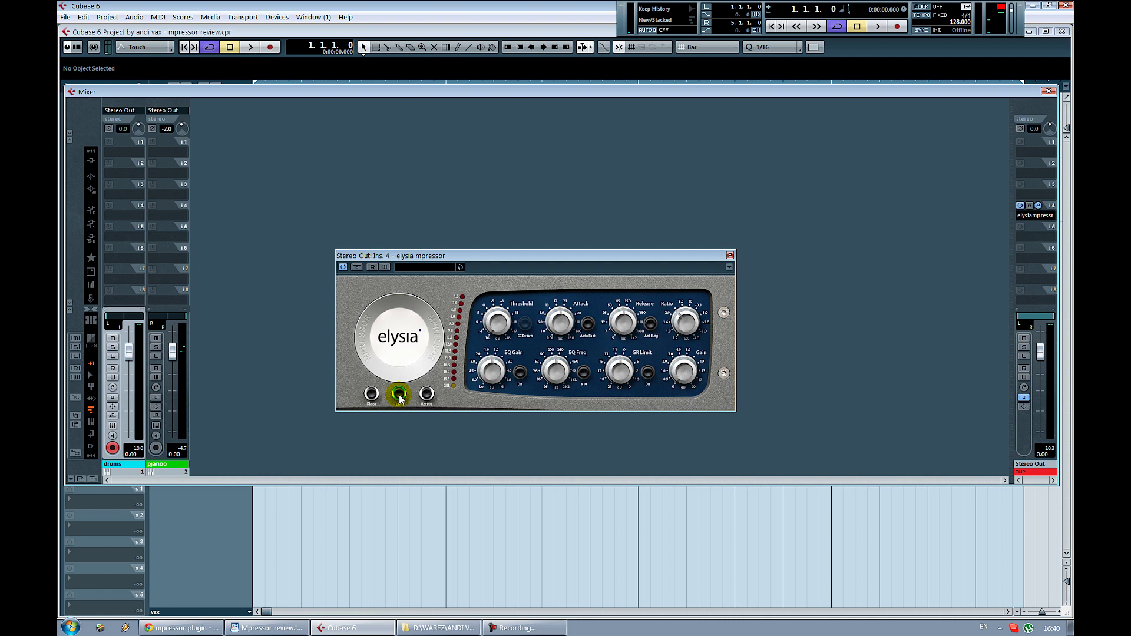
- Start playback and adjust the mpressor's Threshold and Gain knobs while the loop runs
key("space")
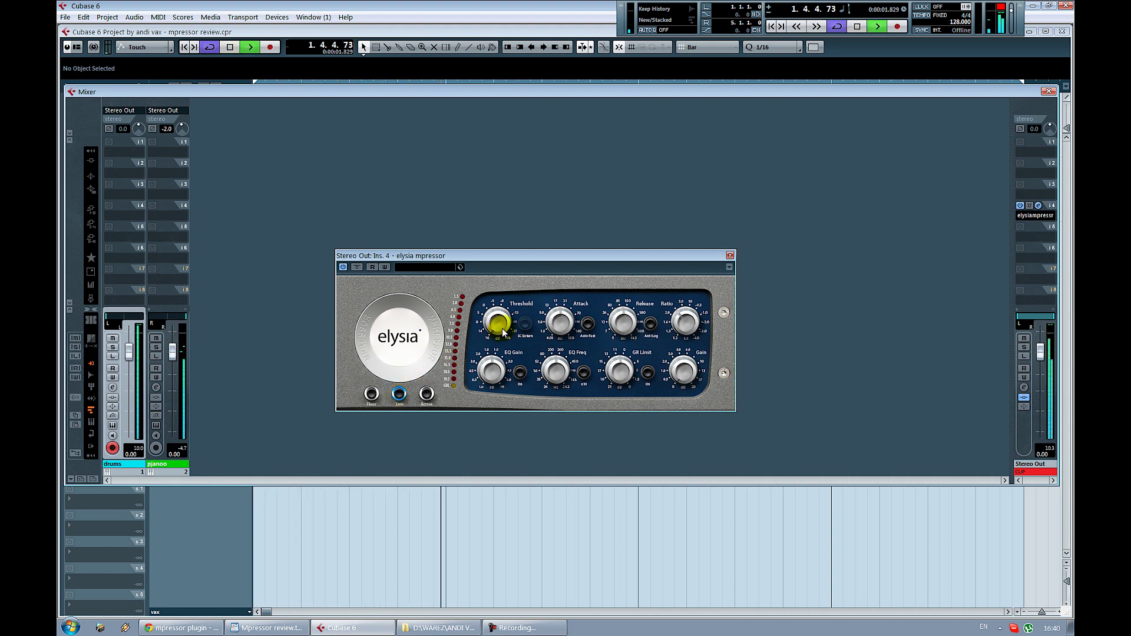
left_click_drag(502, 327, 500, 273)
left_click_drag(684, 367, 682, 291)
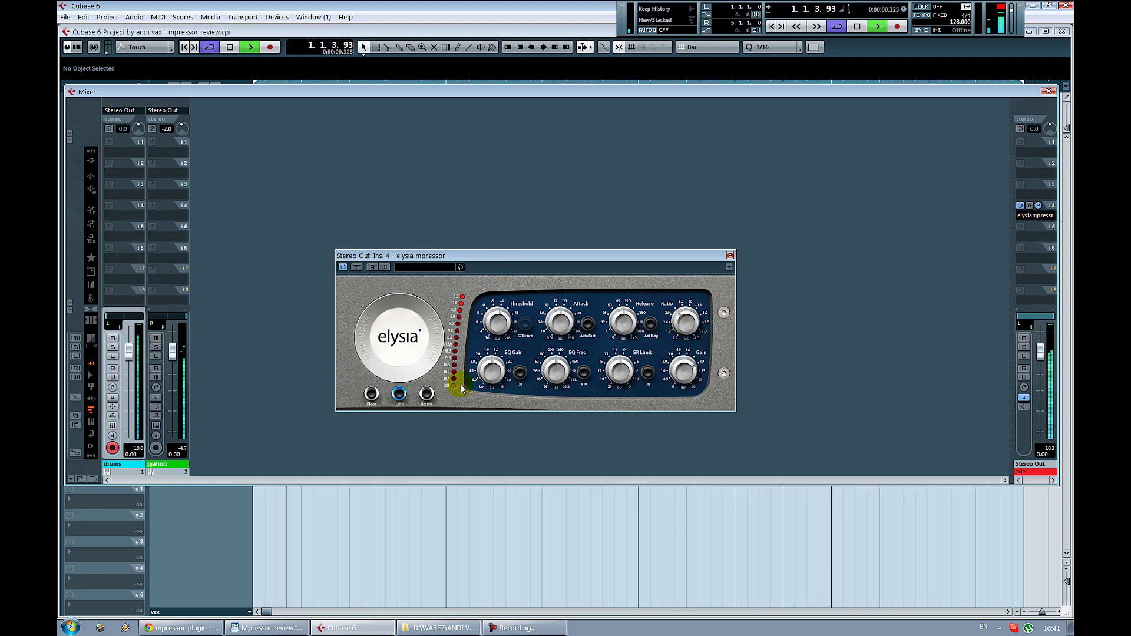
- Toggle the mpressor's blue-lit switch beneath the elysia dial during playback to compare the sound with and without it
left_click(401, 394)
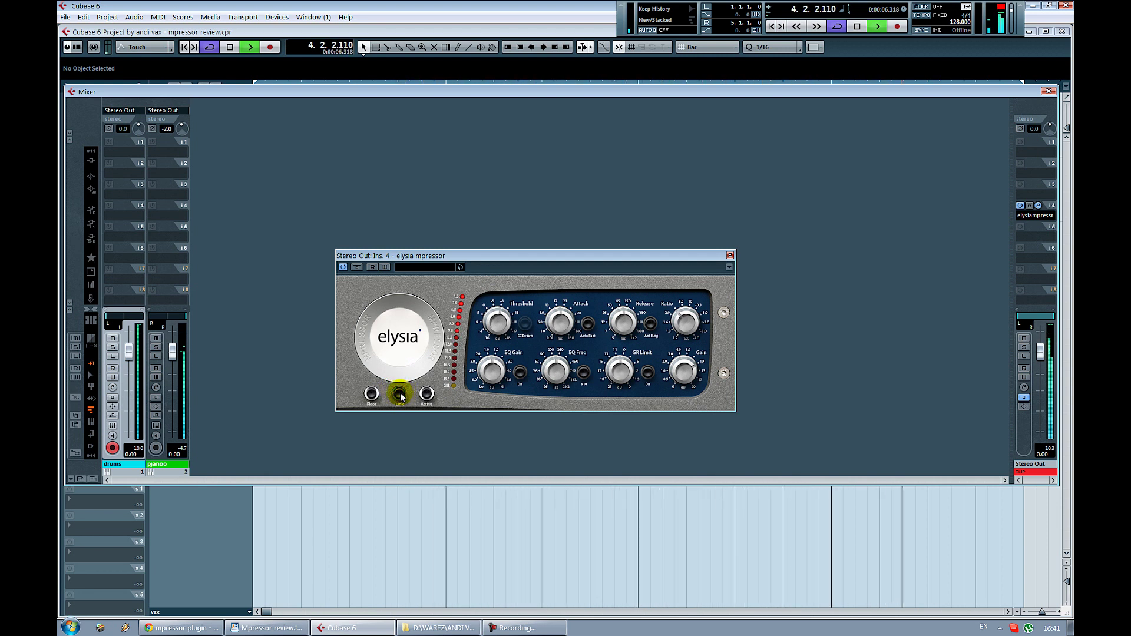
left_click(400, 394)
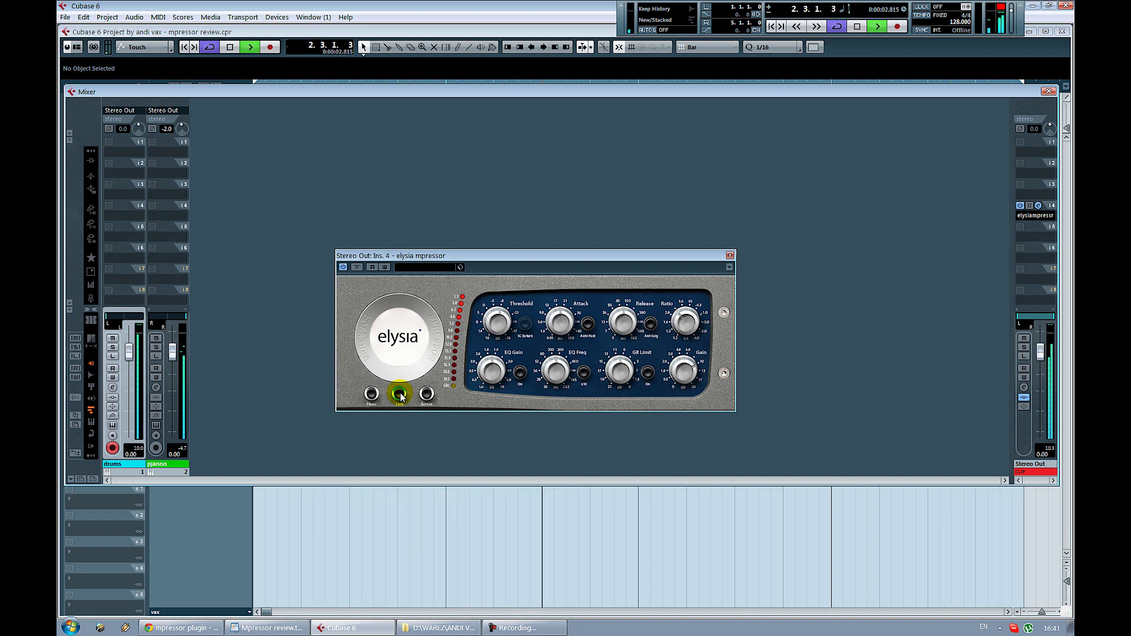
left_click(400, 394)
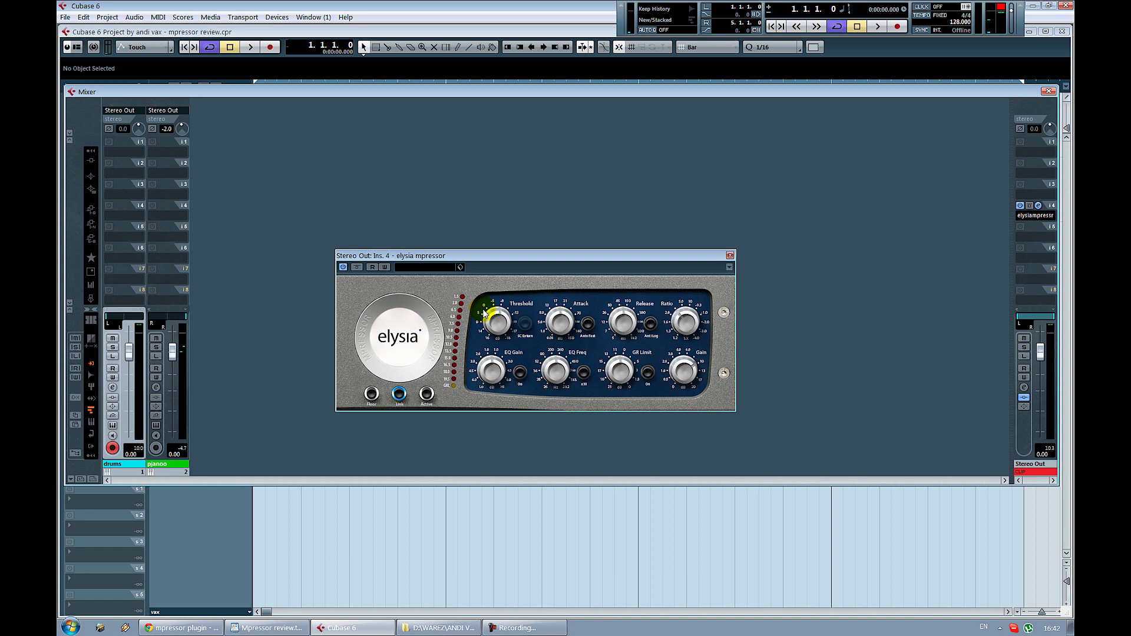
- Adjust the mpressor's Threshold and Ratio knobs alternately while playing the loop to vary the amount of compression
left_click_drag(487, 328, 513, 316)
left_click_drag(683, 323, 681, 302)
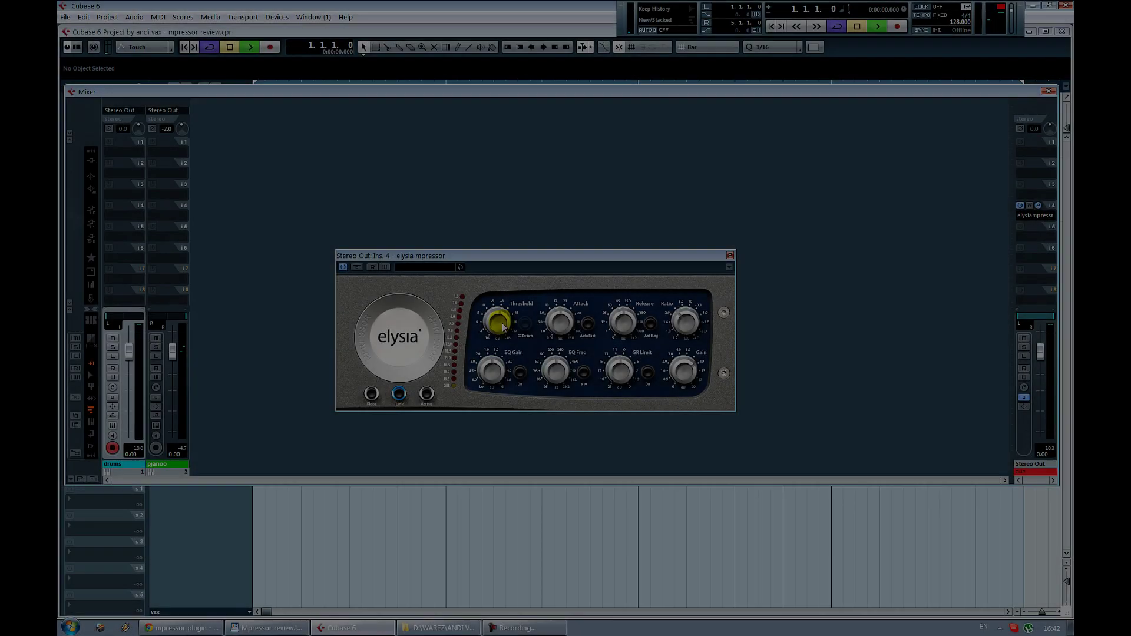
key("space")
left_click_drag(683, 321, 690, 287)
left_click_drag(496, 318, 496, 349)
left_click_drag(686, 321, 697, 334)
left_click_drag(497, 321, 508, 313)
left_click_drag(685, 321, 689, 328)
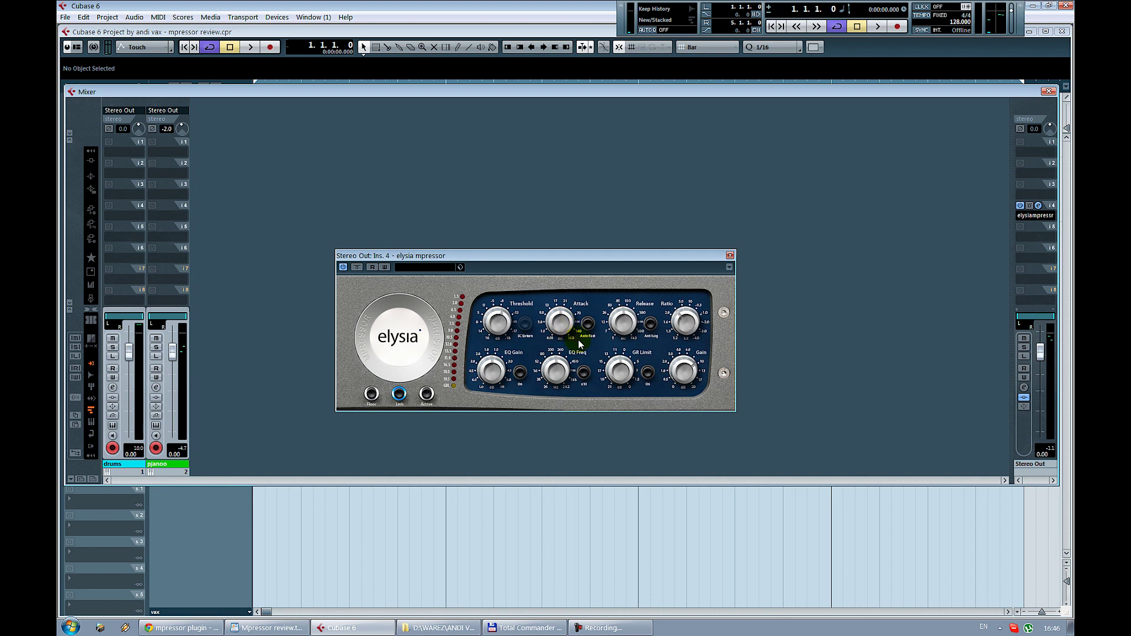
- Play the loop while sweeping the mpressor's Attack knob and readjusting its Threshold, and stop playback
key("space")
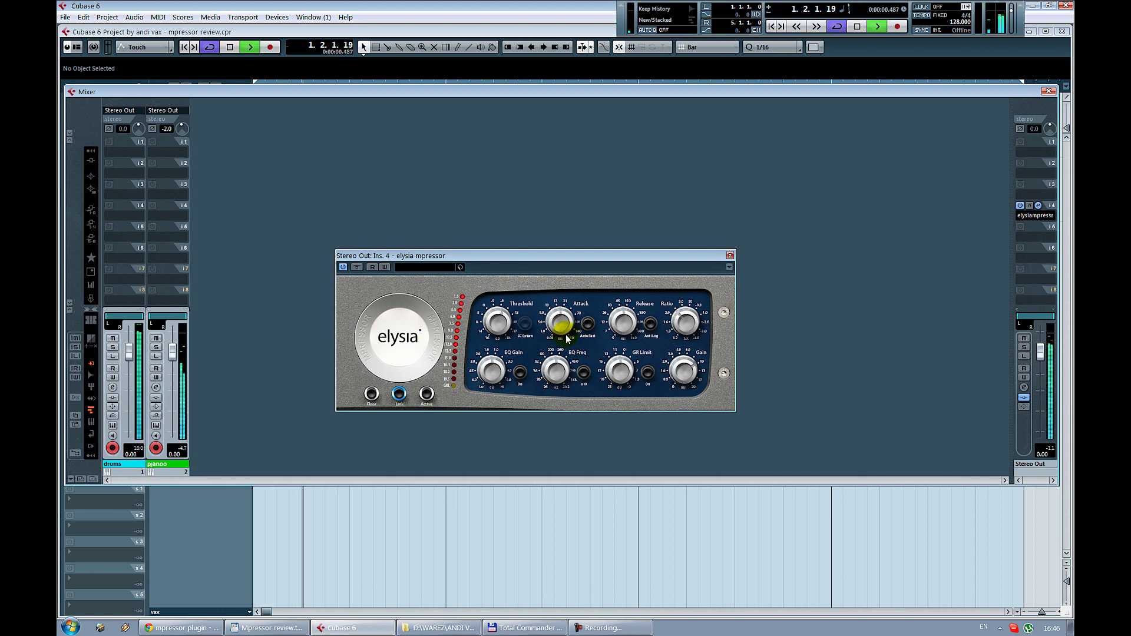
left_click_drag(561, 321, 567, 382)
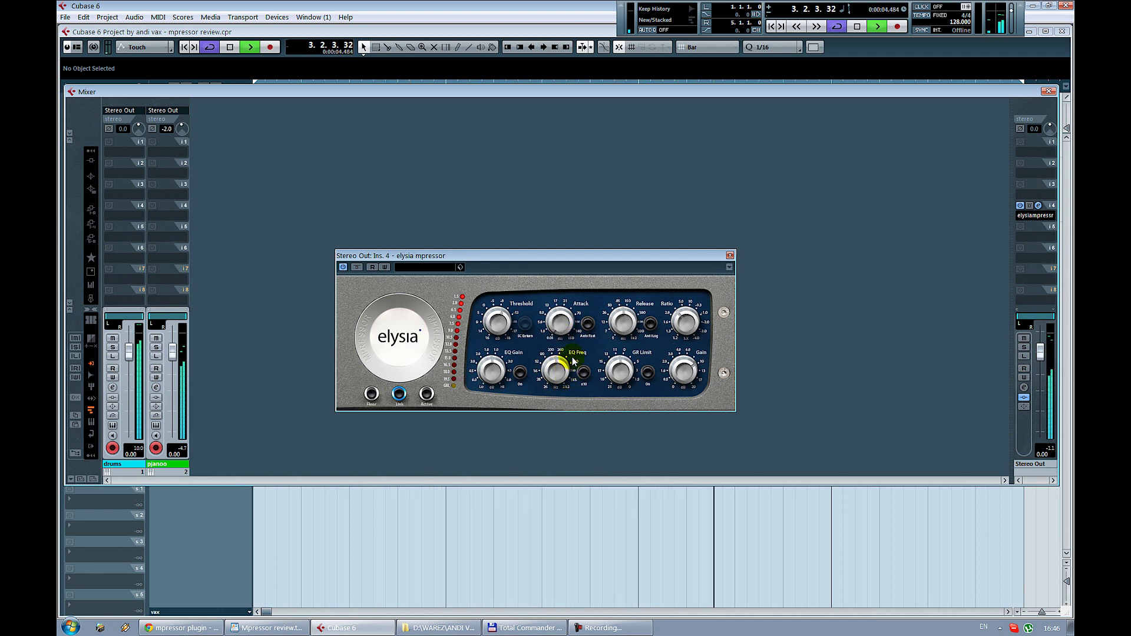
left_click(563, 329)
left_click_drag(563, 329, 556, 214)
left_click_drag(502, 300, 503, 268)
left_click(576, 334)
key("space")
- Restart playback and fine-tune the Attack time together with the Threshold on the stereo output's compressor
key("space")
left_click_drag(562, 328, 561, 353)
left_click_drag(556, 371, 569, 387)
left_click_drag(564, 328, 563, 331)
left_click(558, 248)
left_click_drag(502, 309, 504, 271)
mouse_move(549, 320)
left_mouse_down()
mouse_move(496, 317)
mouse_move(555, 318)
mouse_move(555, 337)
mouse_move(556, 321)
left_mouse_up()
left_click_drag(501, 376, 502, 380)
mouse_move(539, 296)
left_mouse_down()
mouse_move(560, 311)
mouse_move(557, 231)
mouse_move(529, 268)
mouse_move(567, 306)
mouse_move(558, 322)
mouse_move(492, 313)
mouse_move(494, 383)
mouse_move(504, 389)
mouse_move(493, 369)
mouse_move(551, 370)
mouse_move(556, 347)
left_mouse_up()
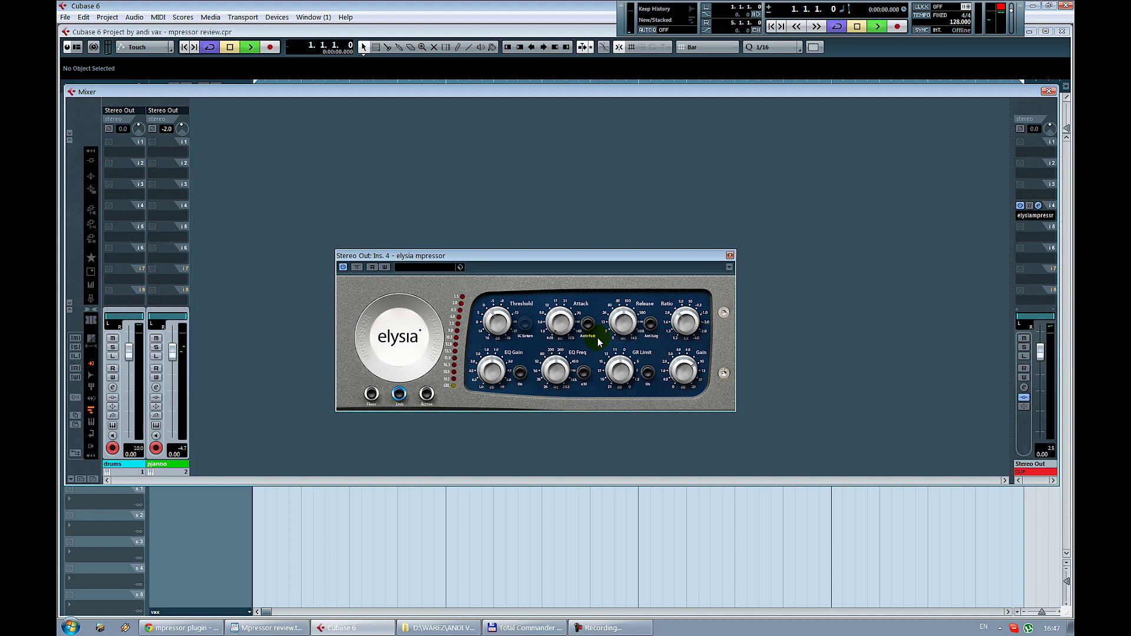
- Toggle the mpressor's Auto Fast option on and off during playback to compare its effect on the attack
left_click(589, 327)
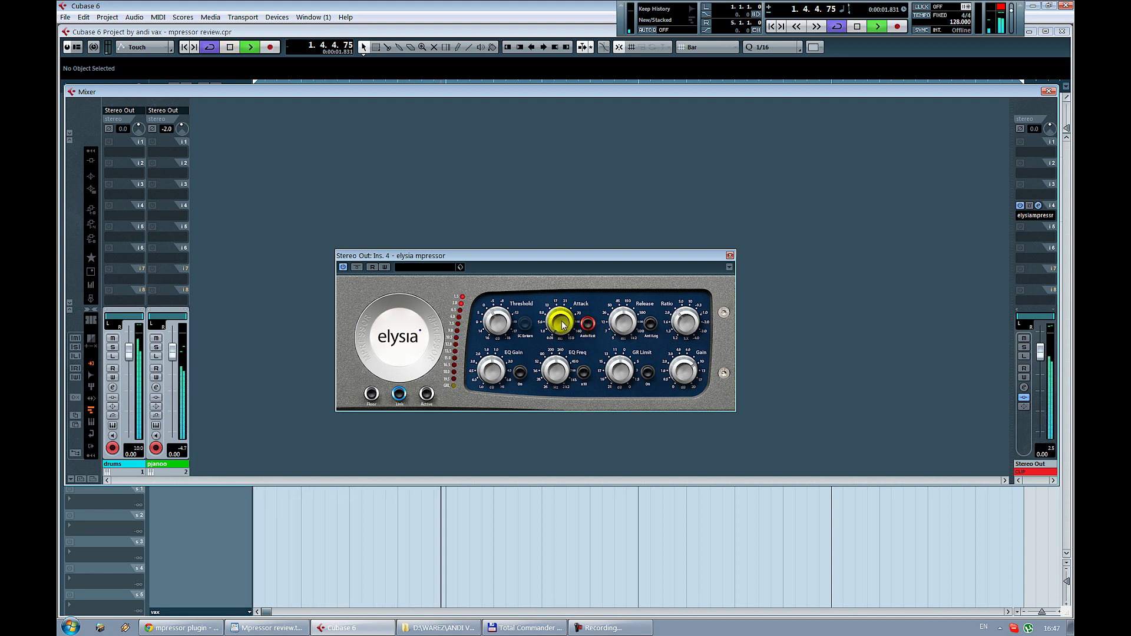
mouse_move(507, 305)
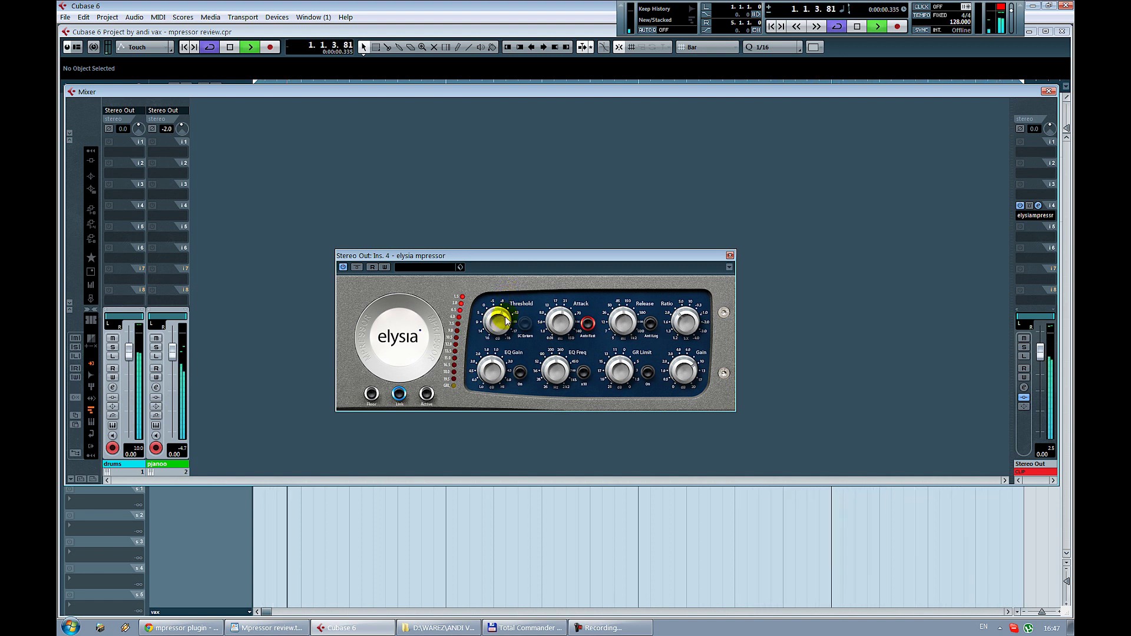
left_click(589, 324)
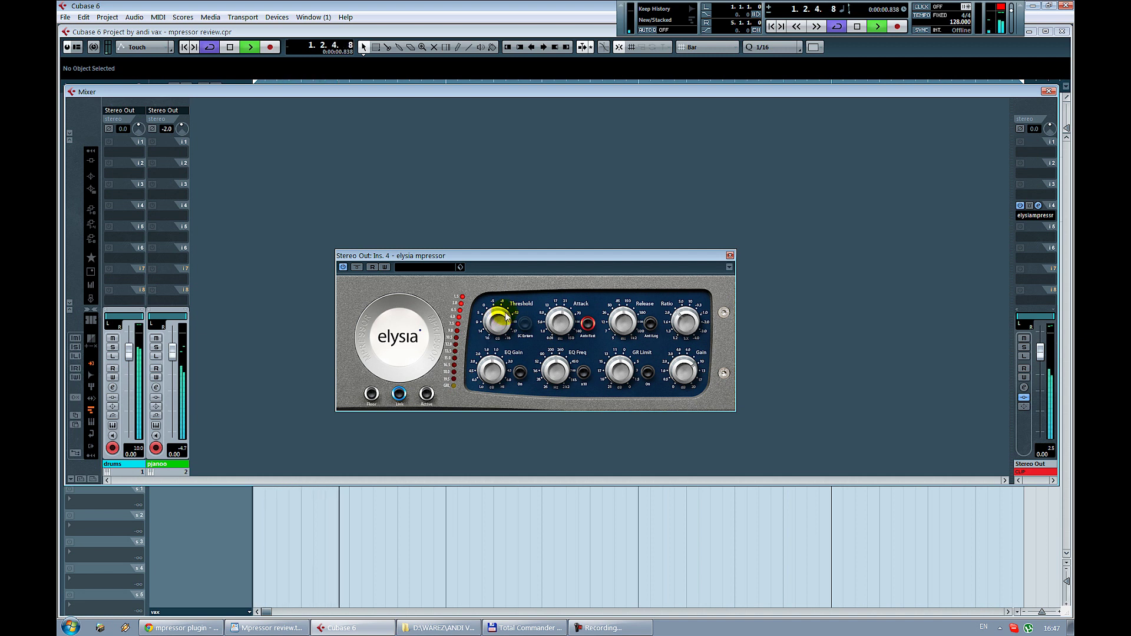
mouse_move(692, 366)
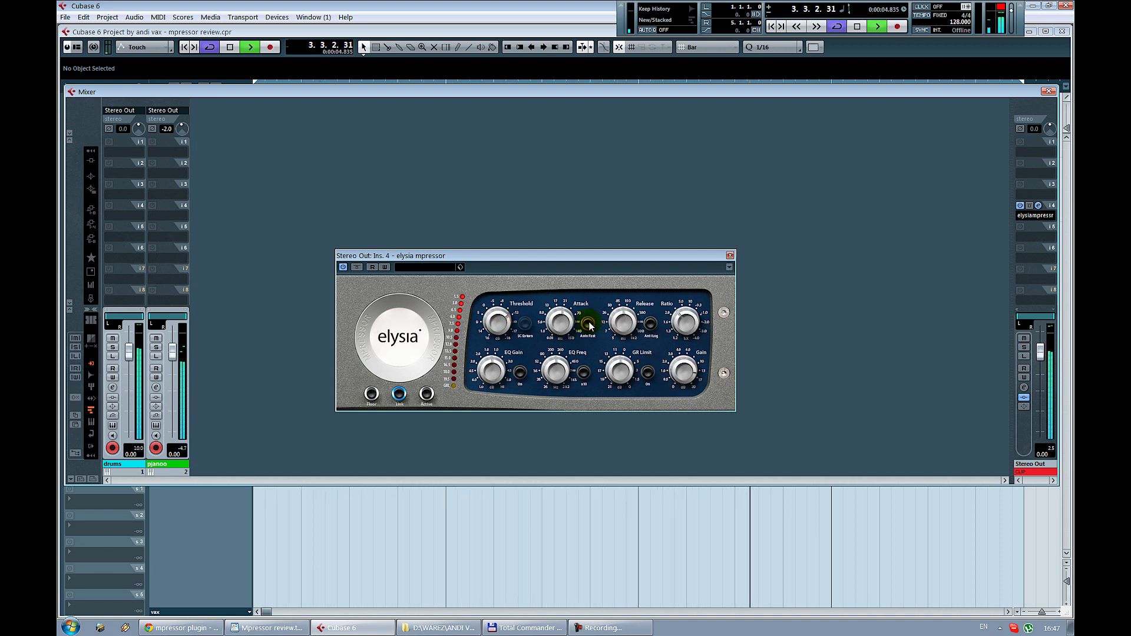
mouse_move(563, 320)
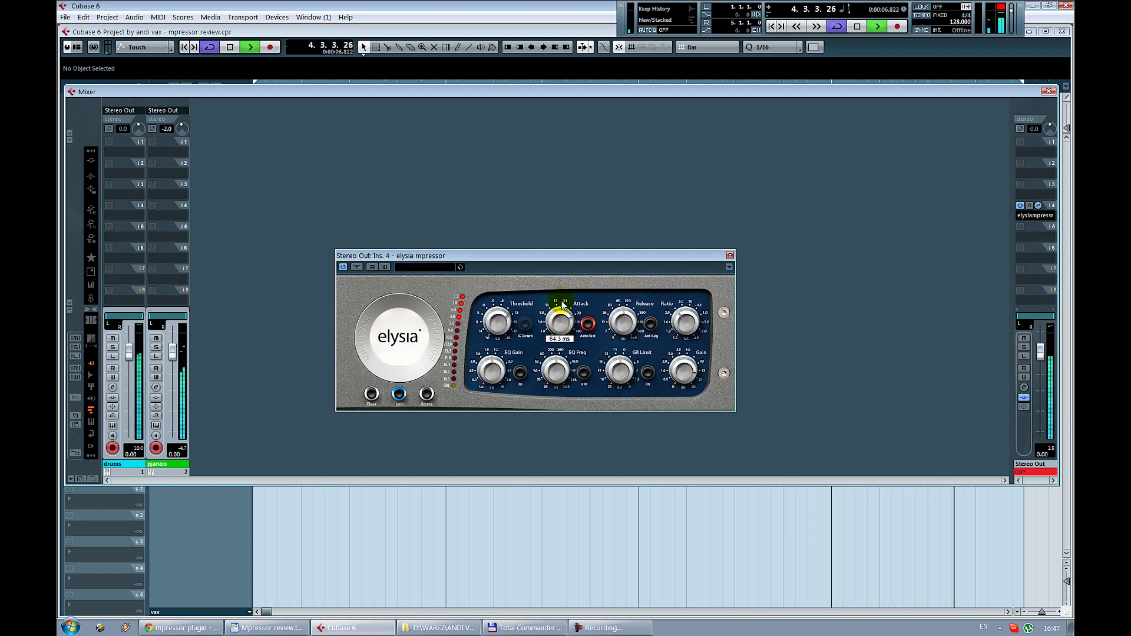
left_click(588, 326)
left_click(591, 325)
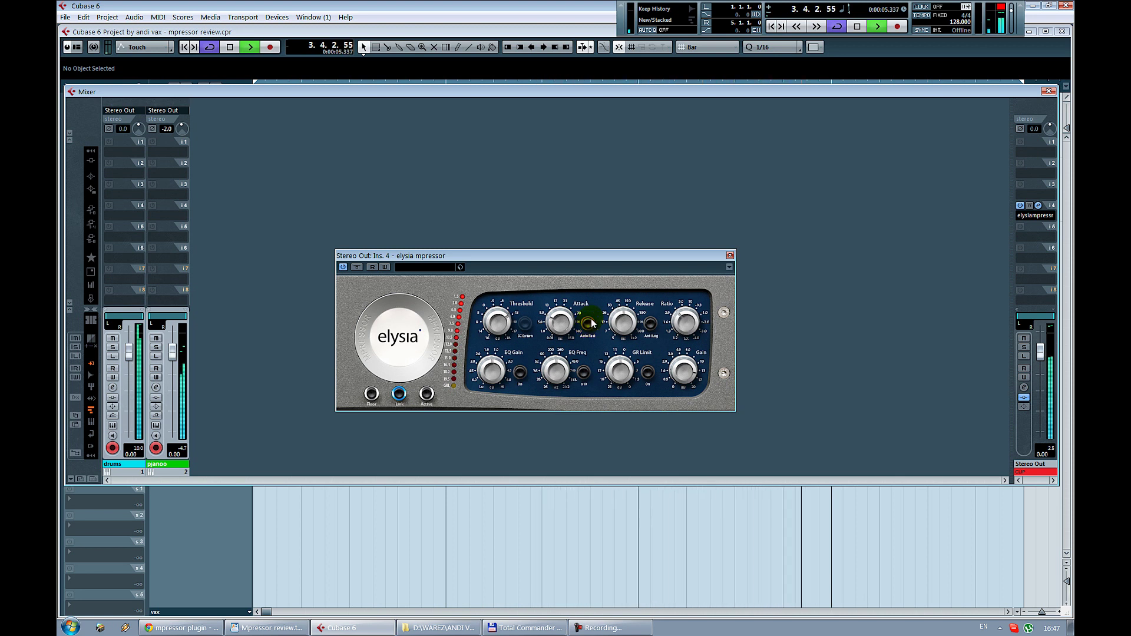
left_click(588, 327)
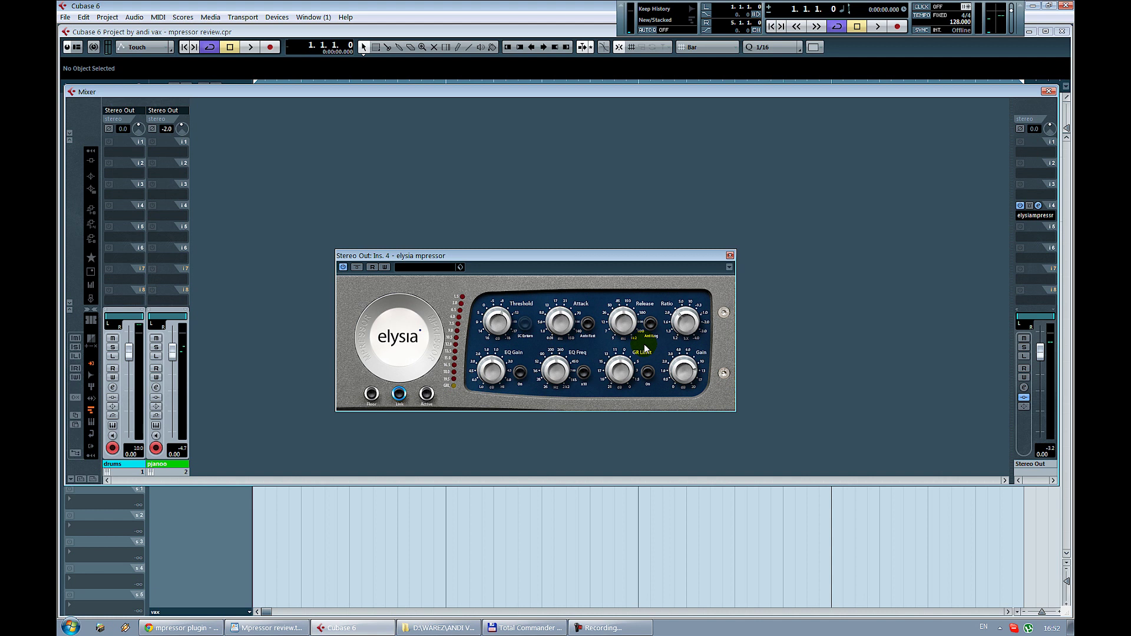
- Play the loop while adjusting the mpressor's Release knob, and stop playback
key("space")
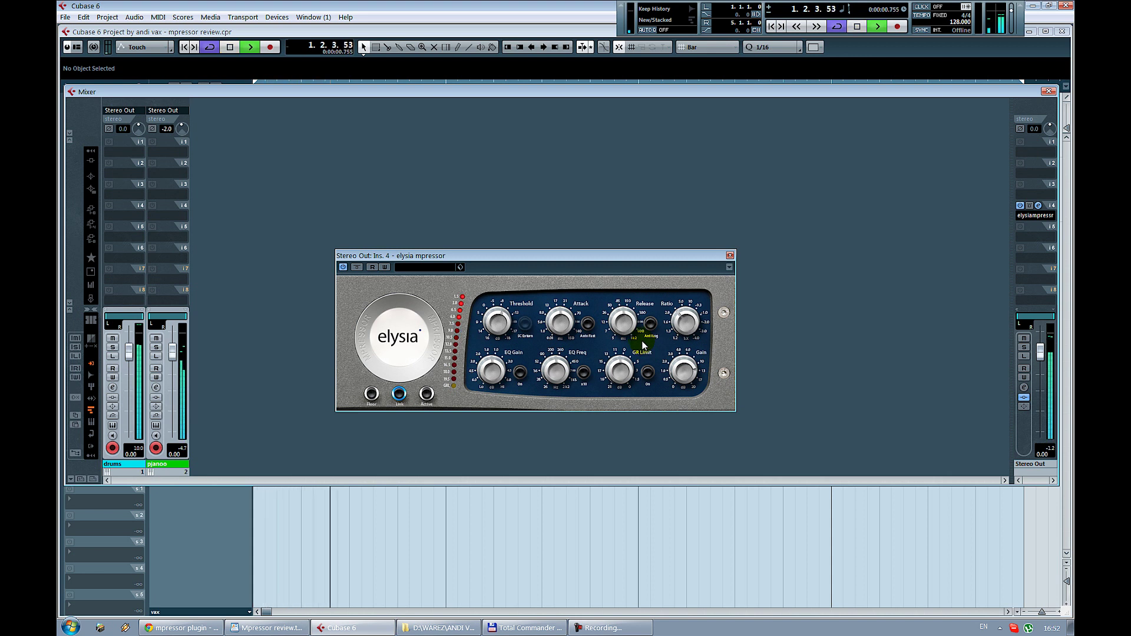
mouse_move(632, 344)
mouse_move(631, 344)
left_mouse_down()
mouse_move(635, 374)
mouse_move(629, 285)
mouse_move(637, 344)
mouse_move(625, 326)
left_mouse_up()
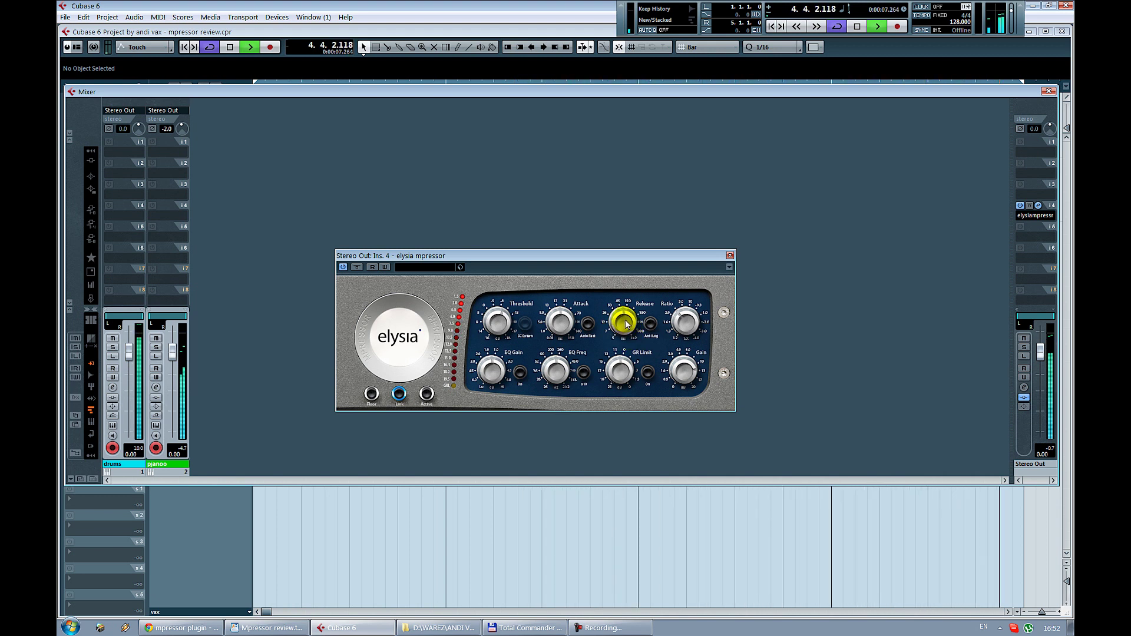
key("space")
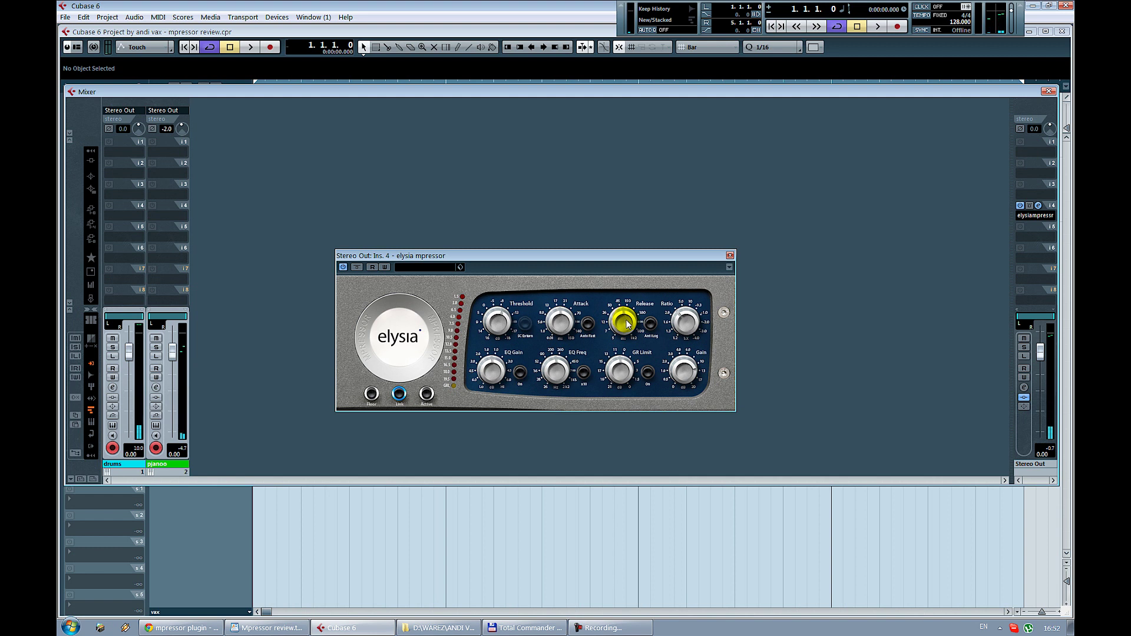